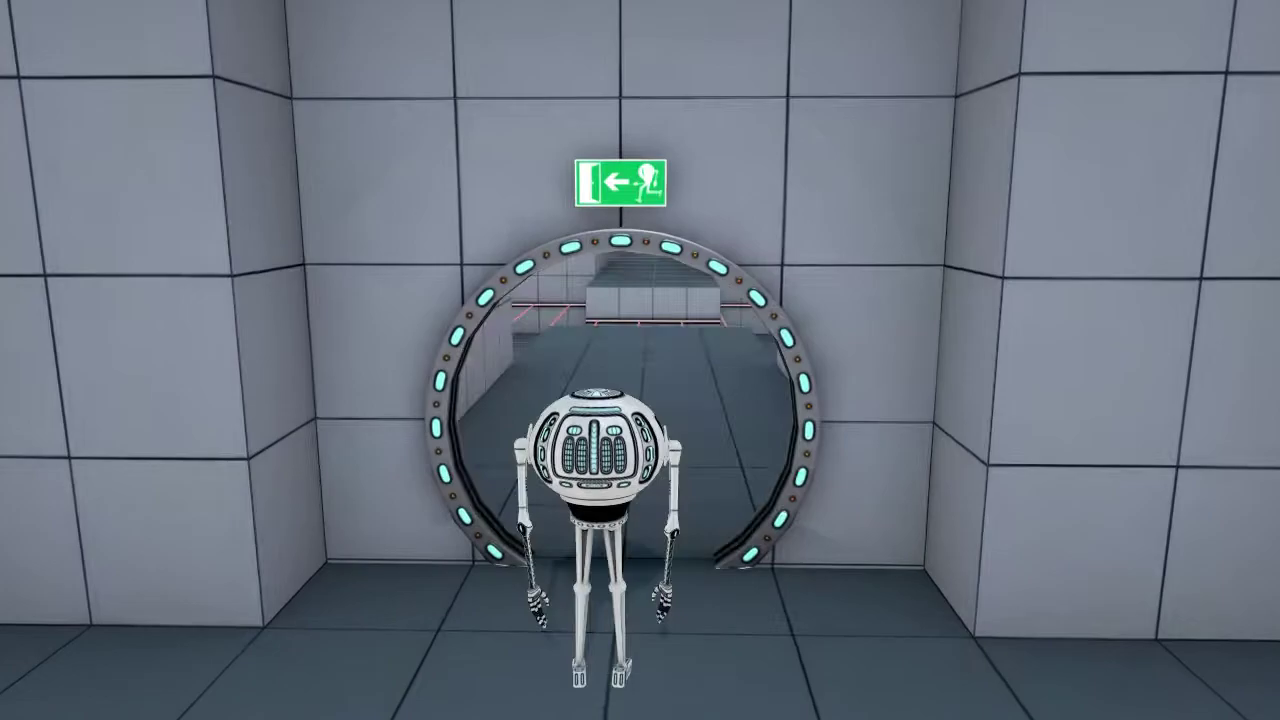
{"action": "key", "text": "w"}
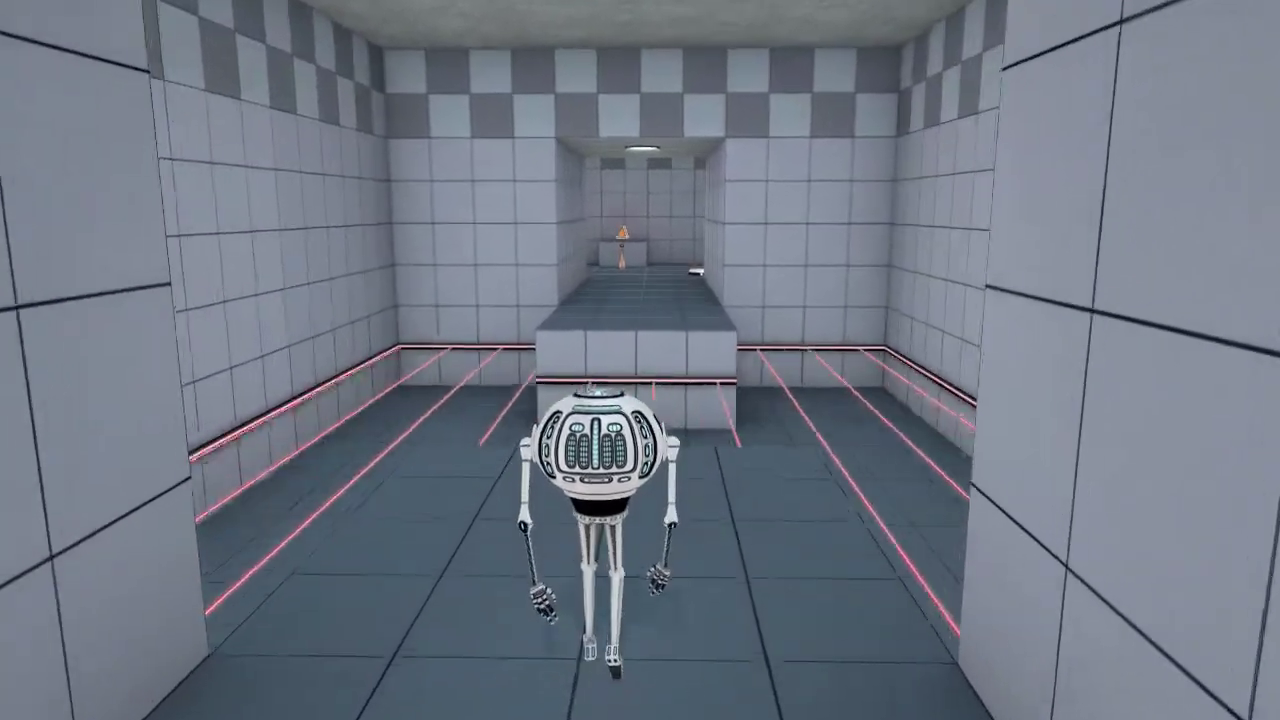
{"action": "key", "text": "w"}
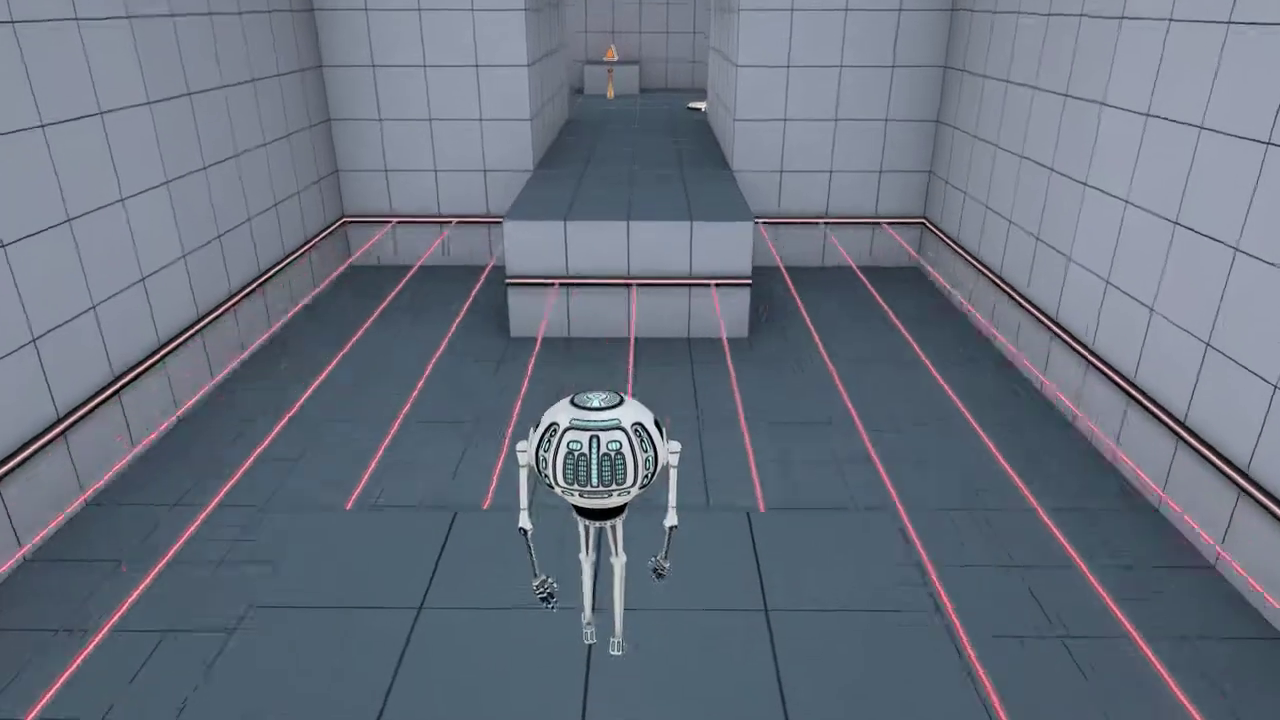
{"action": "left_click_drag", "start_coordinate": [640, 360], "coordinate": [500, 360]}
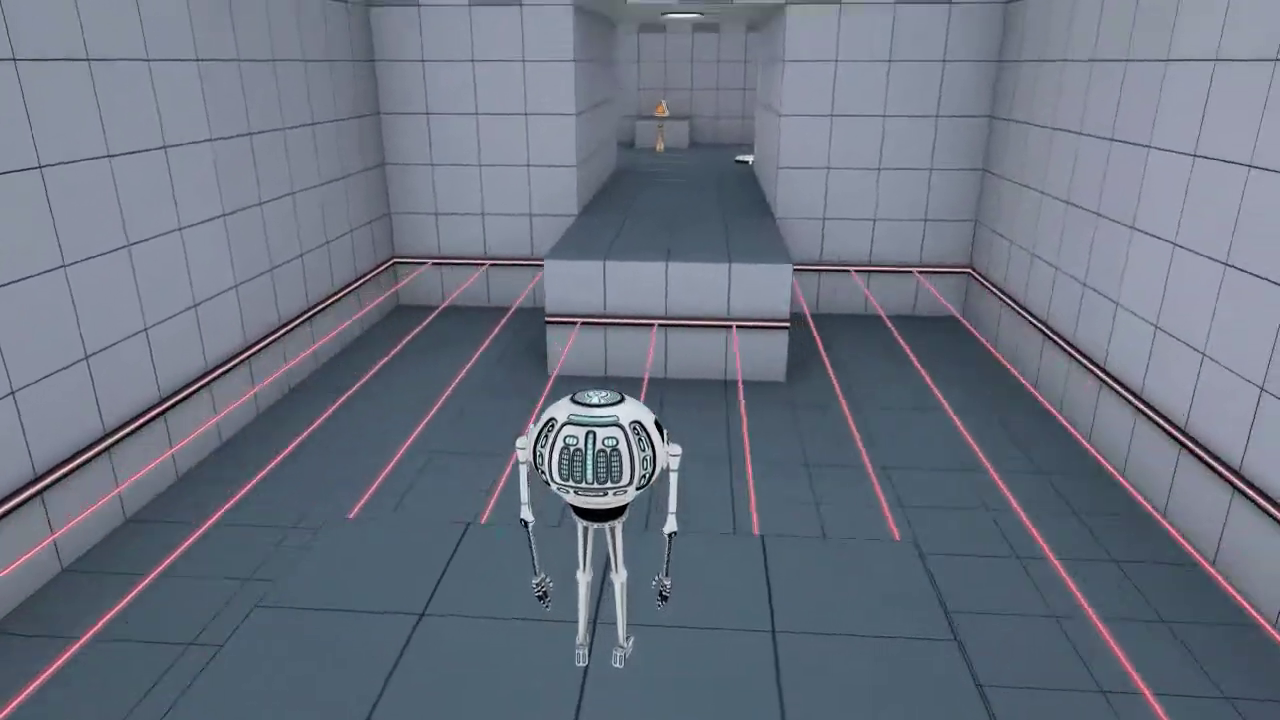
{"action": "mouse_move", "coordinate": [640, 360]}
{"action": "left_mouse_down"}
{"action": "mouse_move", "coordinate": [640, 400]}
{"action": "mouse_move", "coordinate": [400, 300]}
{"action": "left_mouse_up"}
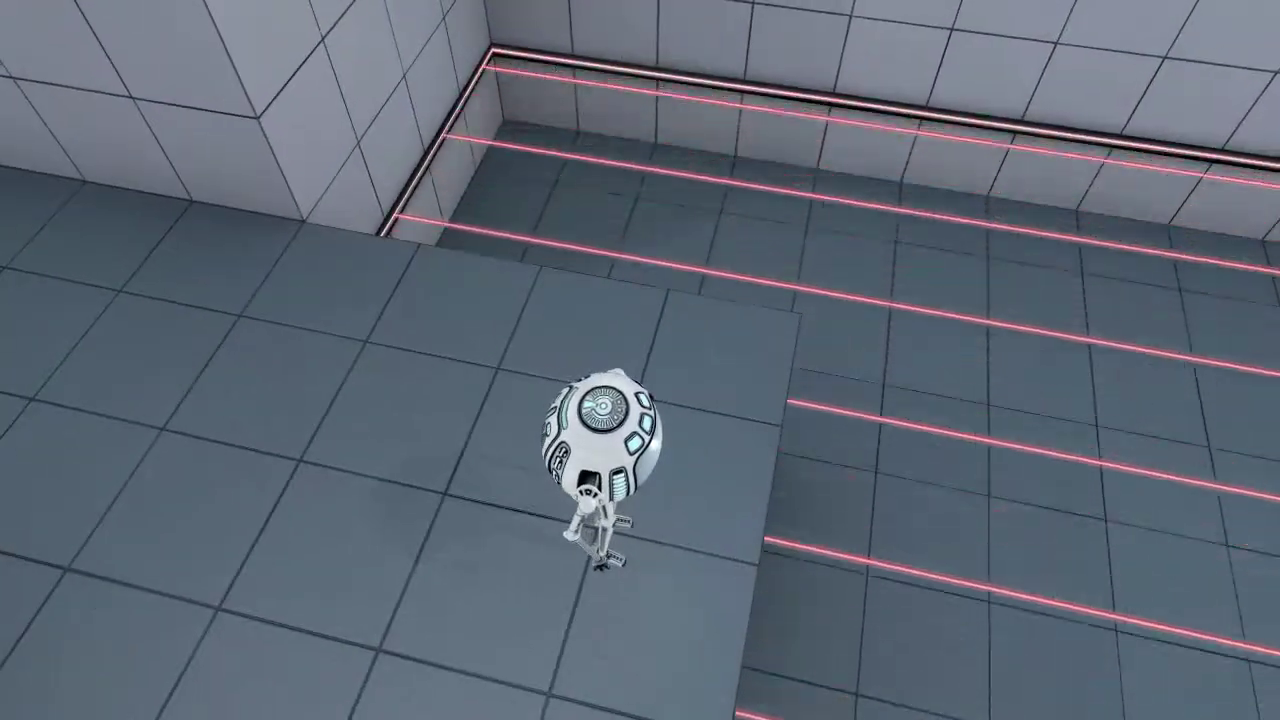
{"action": "left_click_drag", "start_coordinate": [640, 360], "coordinate": [400, 360]}
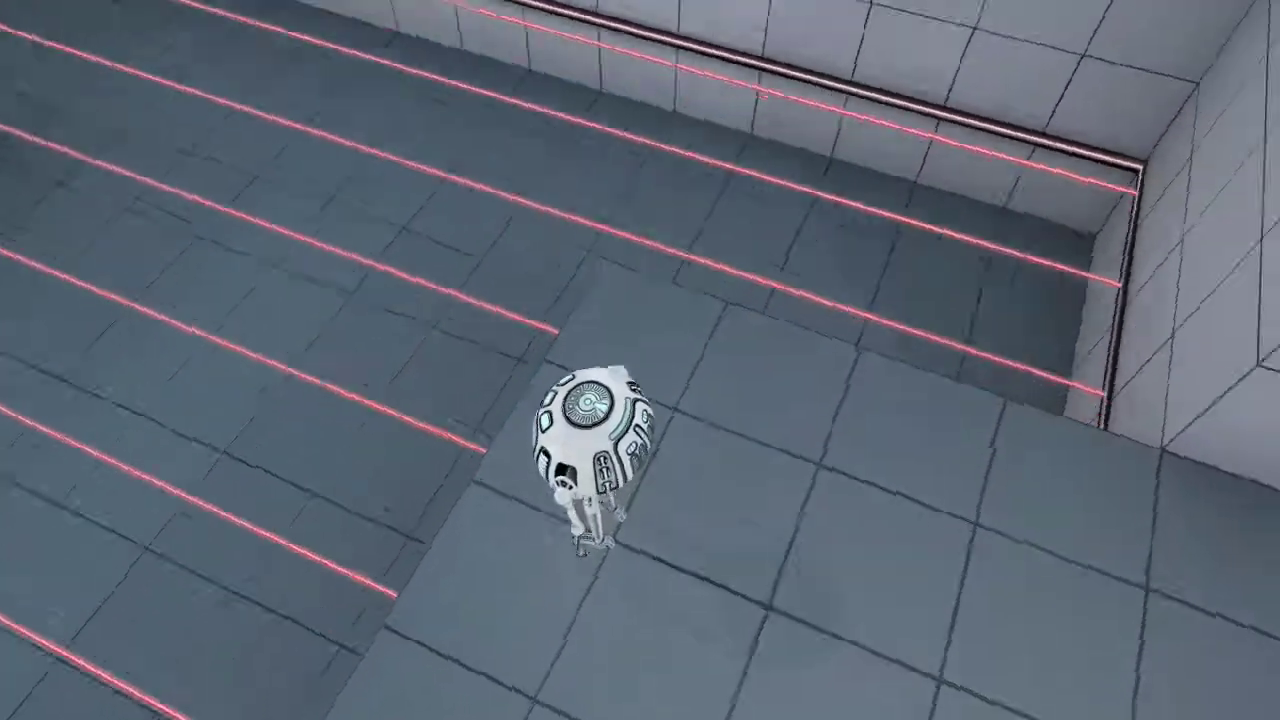
{"action": "left_click_drag", "start_coordinate": [640, 360], "coordinate": [500, 300]}
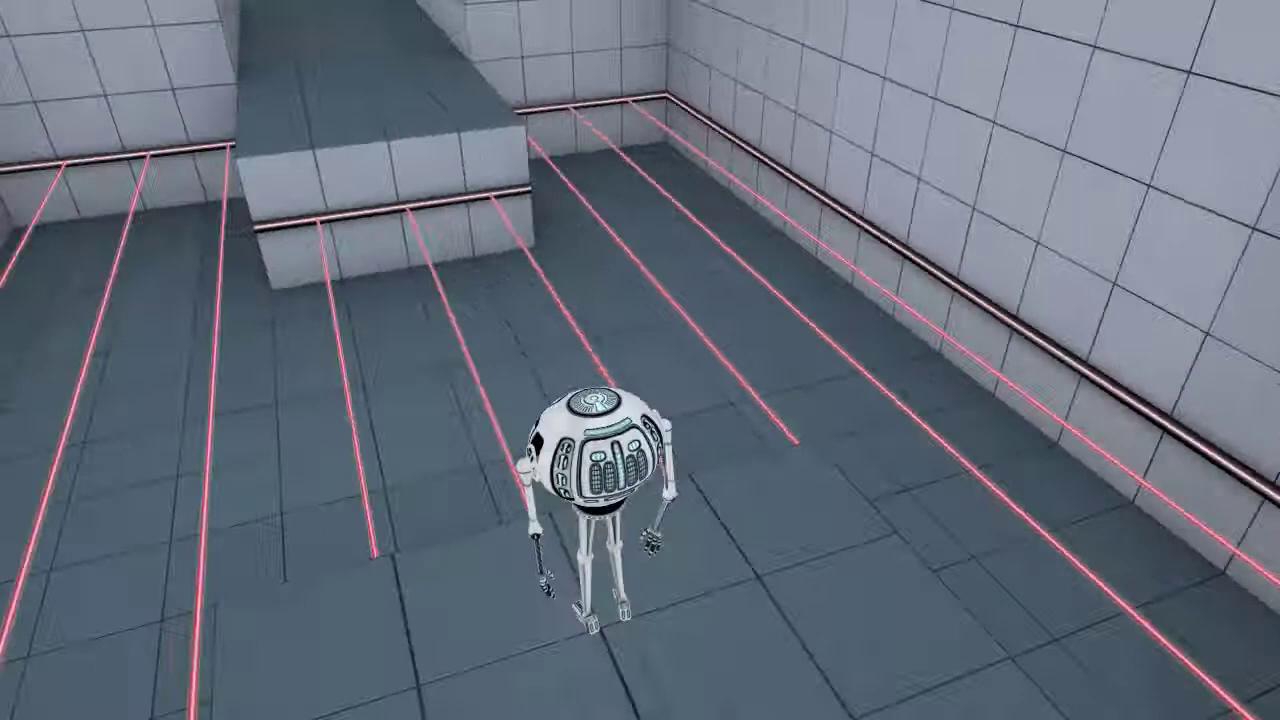
{"action": "left_click_drag", "start_coordinate": [640, 360], "coordinate": [560, 360]}
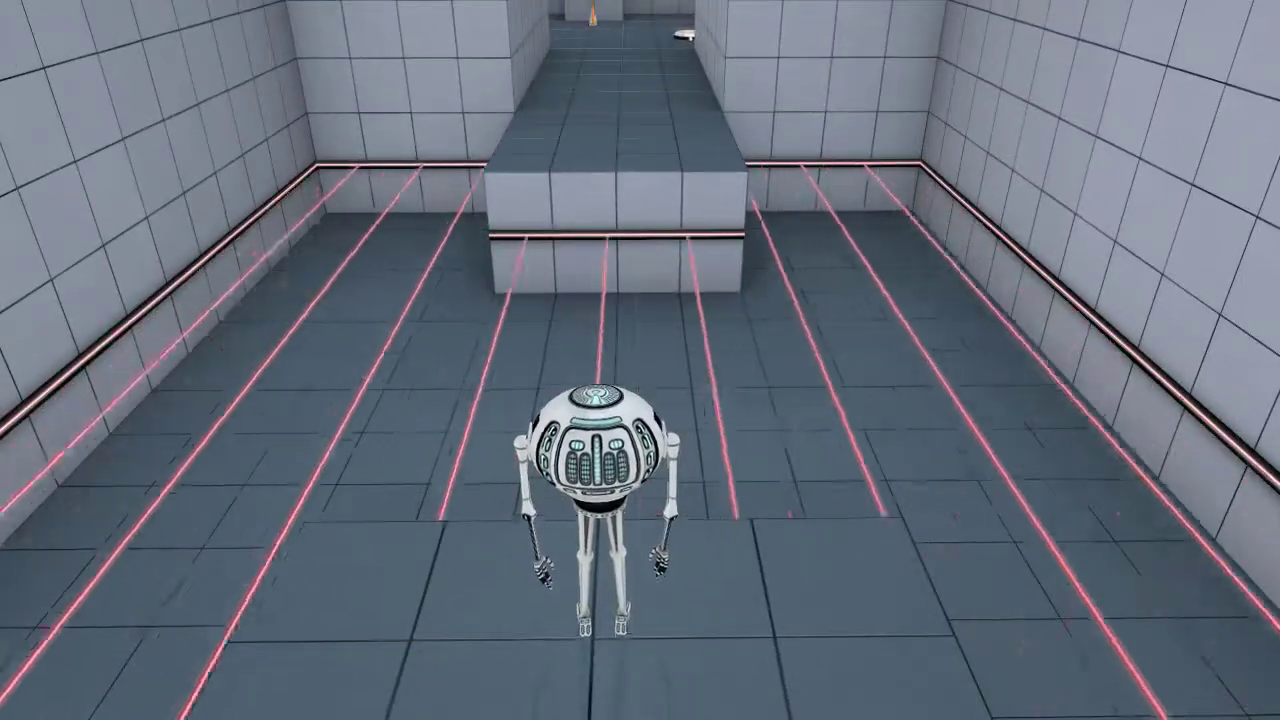
{"action": "left_click_drag", "start_coordinate": [640, 360], "coordinate": [640, 300]}
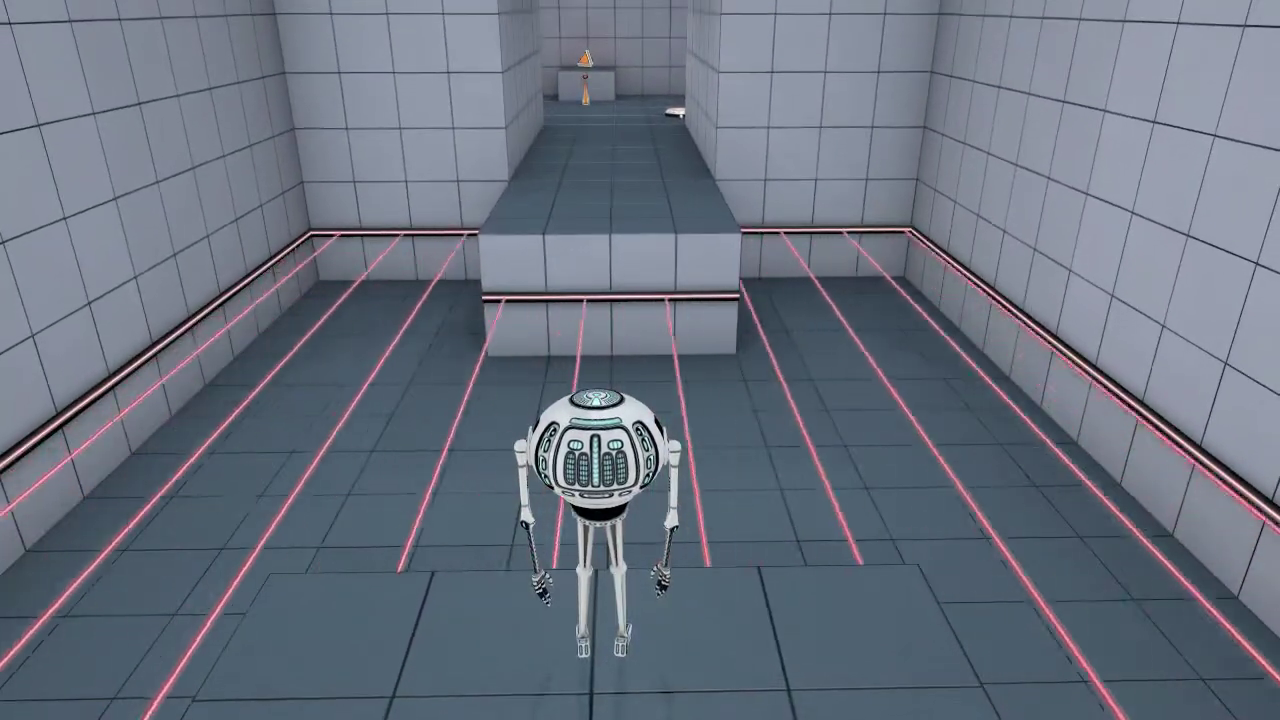
{"action": "key", "text": "w"}
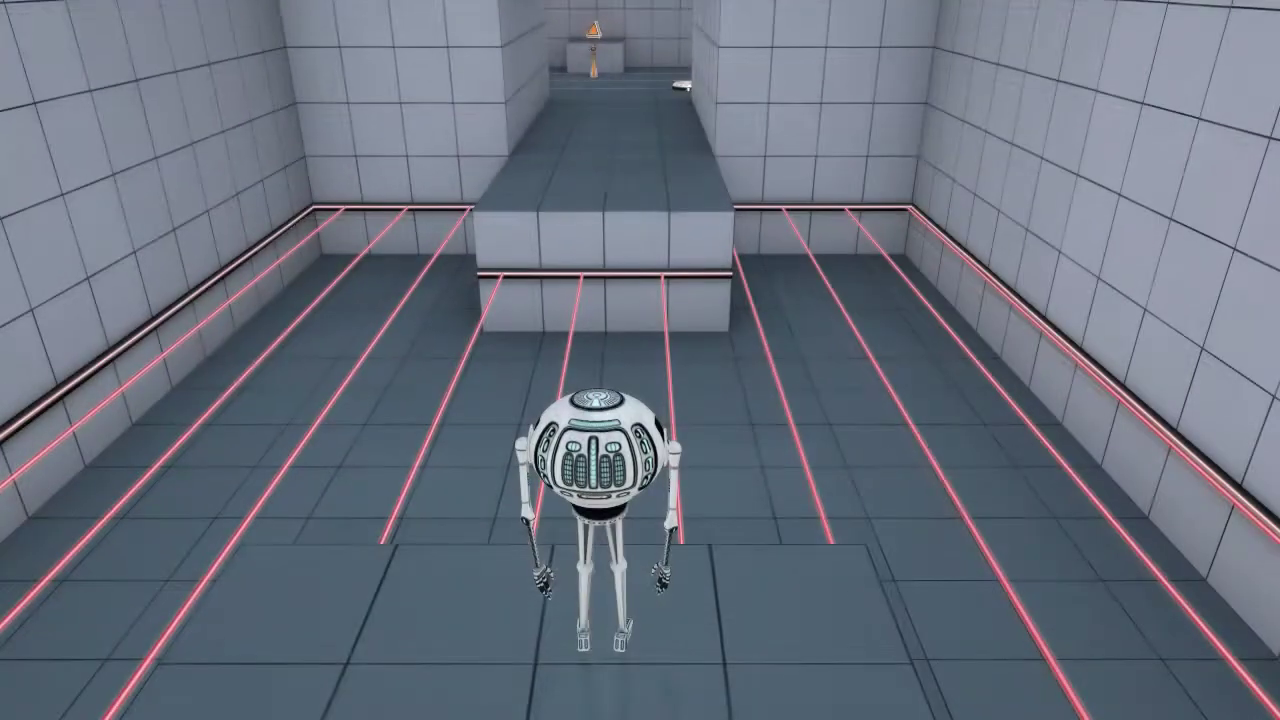
{"action": "left_click_drag", "start_coordinate": [640, 300], "coordinate": [640, 500]}
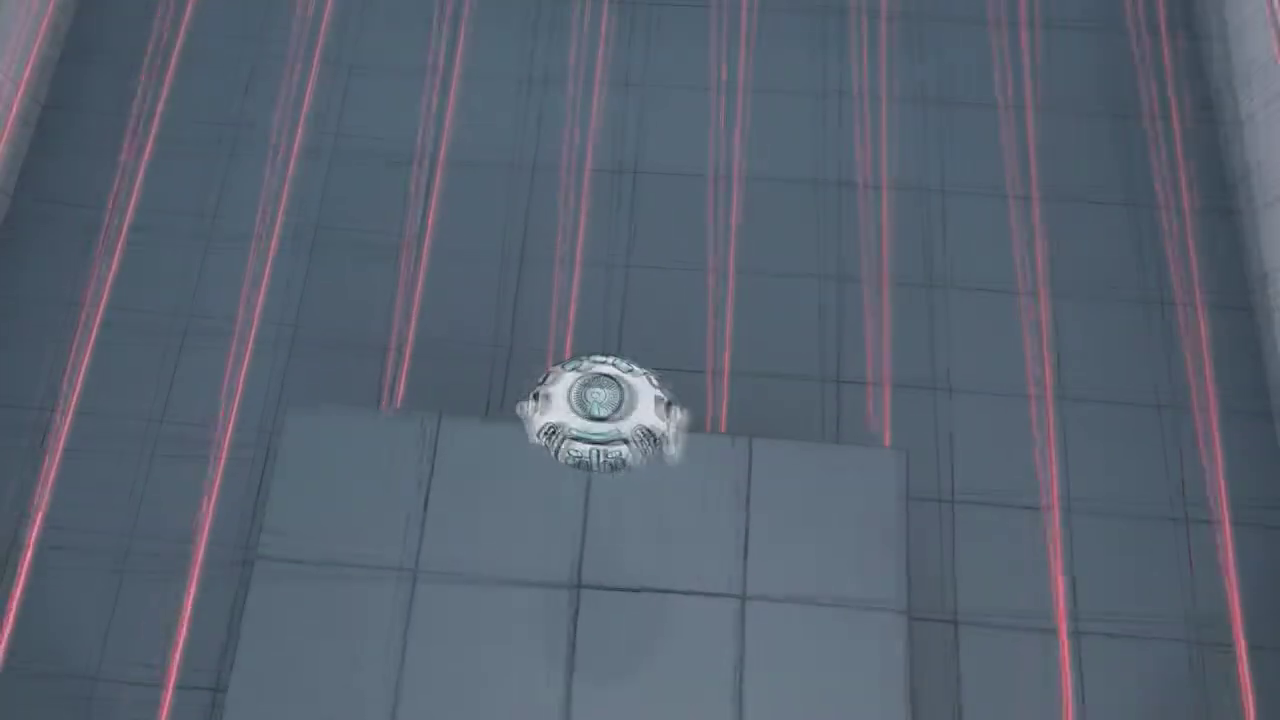